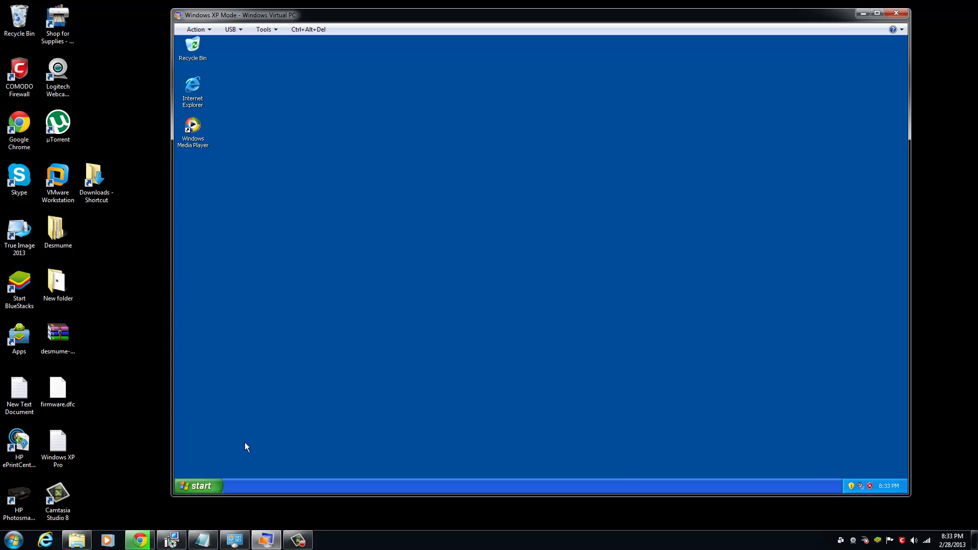
Review the required software in the Need List note, highlight the "windows virtual pc" entry, and minimize the note.
{"action": "left_click", "coordinate": [209, 537]}
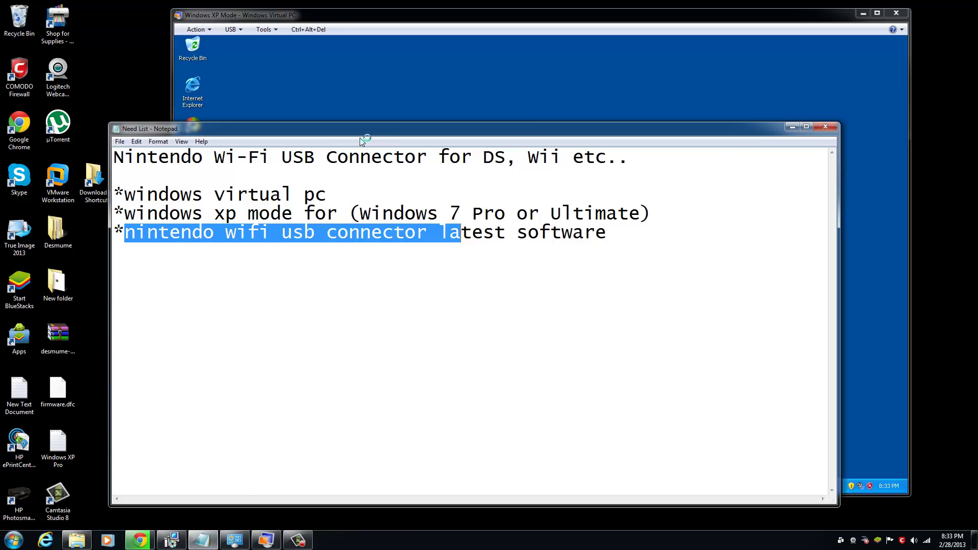
{"action": "left_click_drag", "start_coordinate": [353, 131], "coordinate": [977, 194]}
{"action": "left_click", "coordinate": [597, 75]}
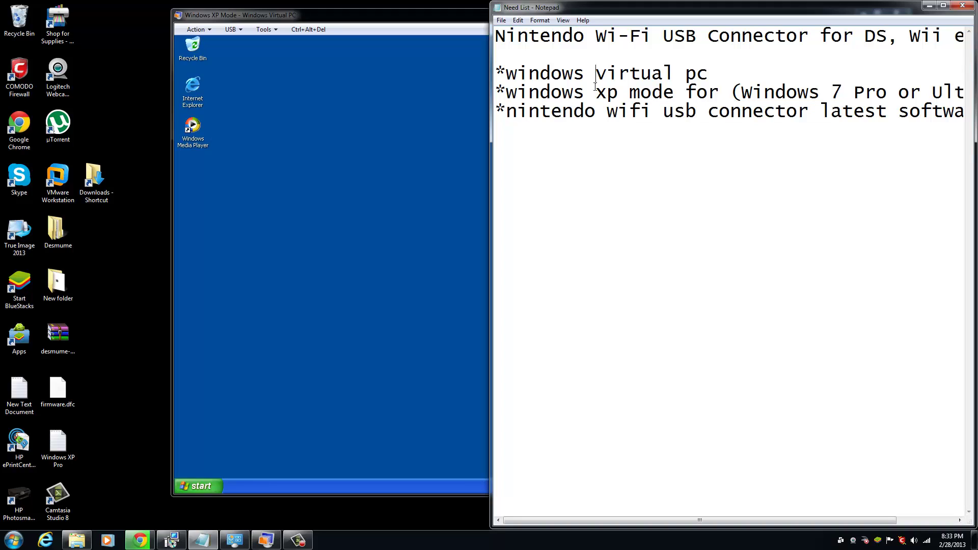
{"action": "left_click", "coordinate": [587, 92]}
{"action": "left_click_drag", "start_coordinate": [856, 12], "coordinate": [792, 115]}
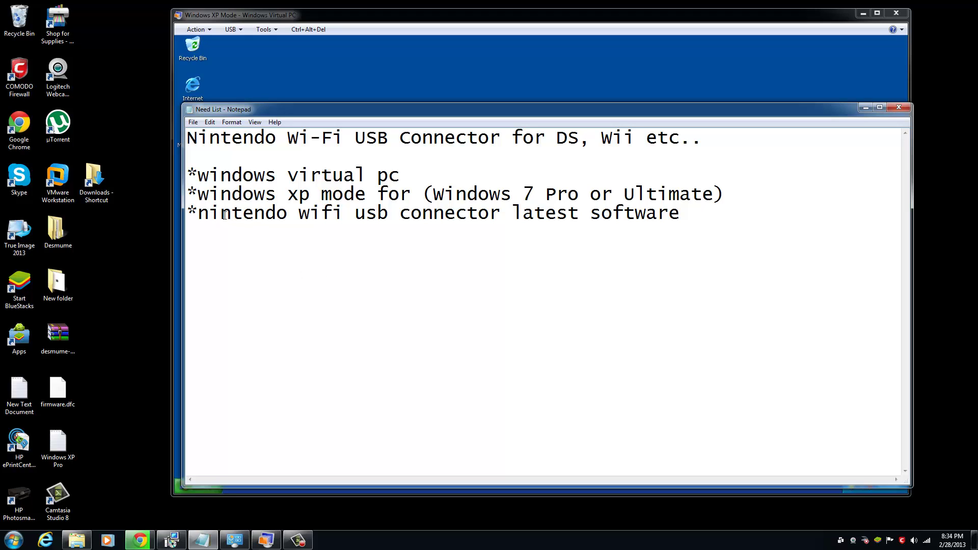
{"action": "left_click", "coordinate": [202, 214]}
{"action": "double_click", "coordinate": [237, 175]}
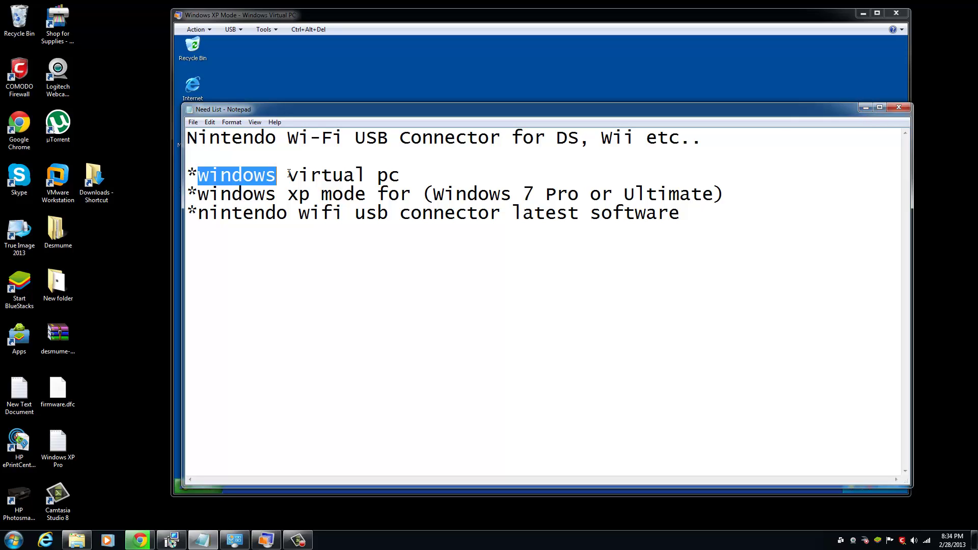
{"action": "left_click_drag", "start_coordinate": [289, 174], "coordinate": [422, 174]}
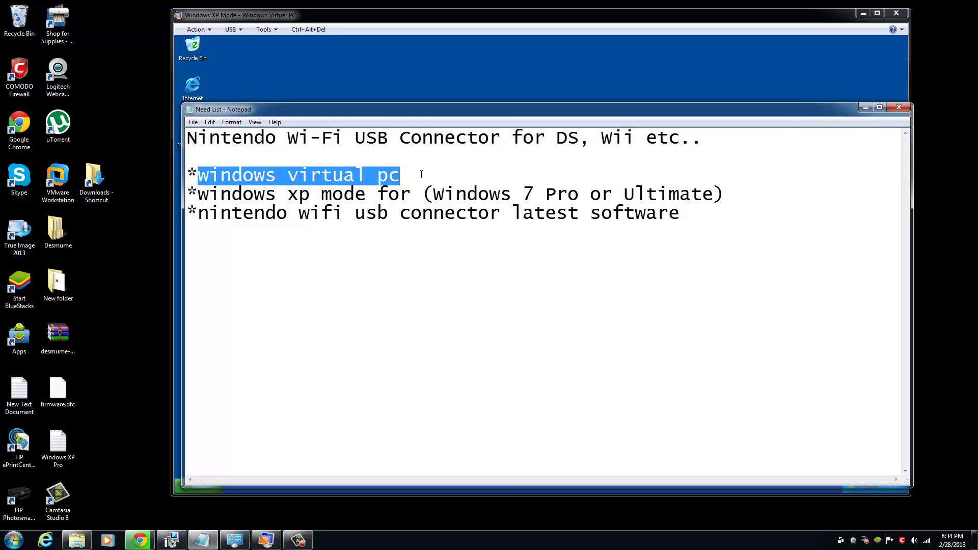
{"action": "left_click", "coordinate": [865, 108]}
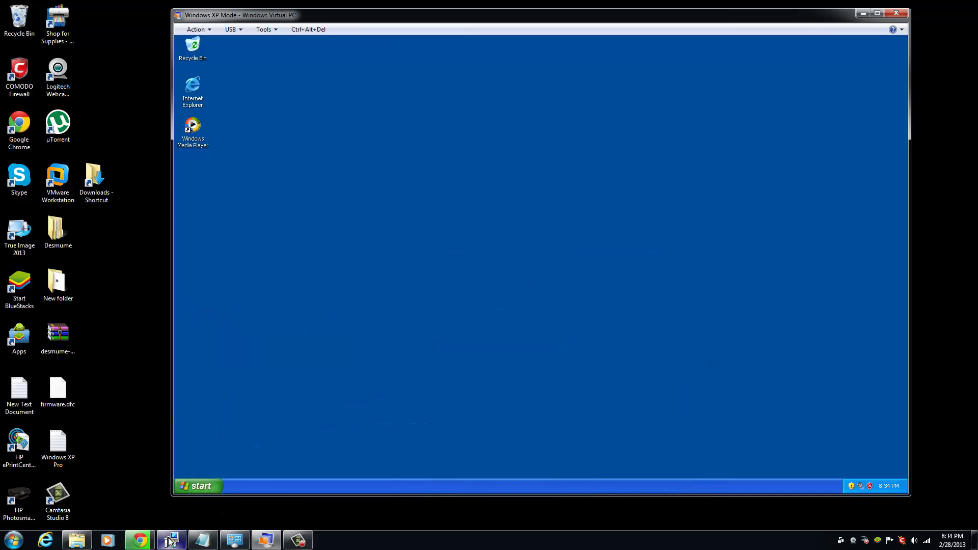
Switch to Chrome and examine the Windows XP Mode and Virtual PC download steps on Microsoft's download page.
{"action": "left_click", "coordinate": [140, 540]}
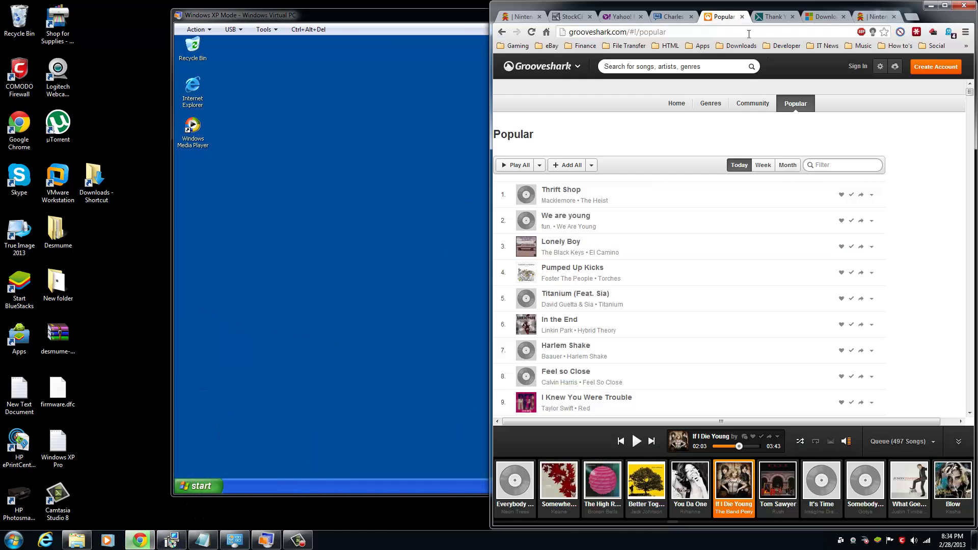
{"action": "left_click", "coordinate": [823, 16]}
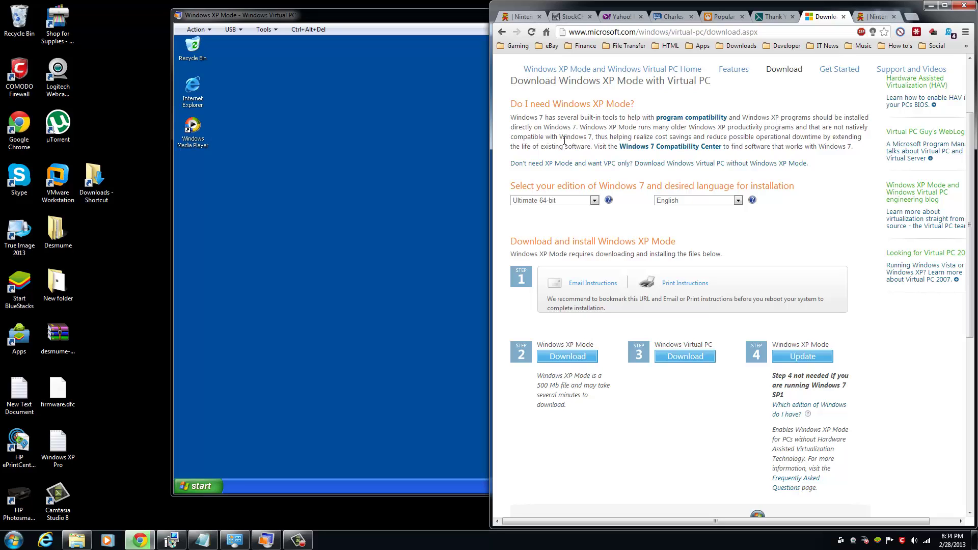
{"action": "scroll", "coordinate": [744, 178], "scroll_direction": "up", "scroll_amount": 2}
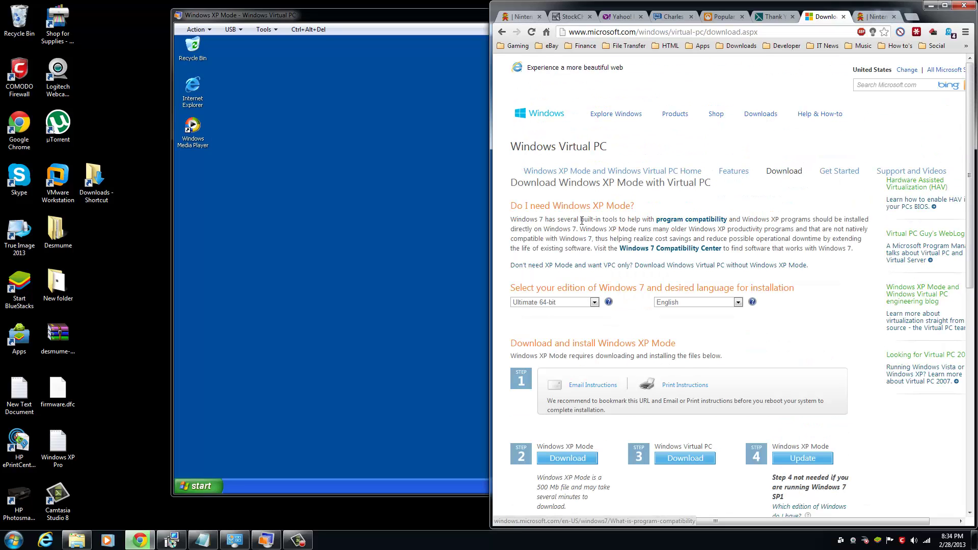
{"action": "scroll", "coordinate": [602, 310], "scroll_direction": "down", "scroll_amount": 1}
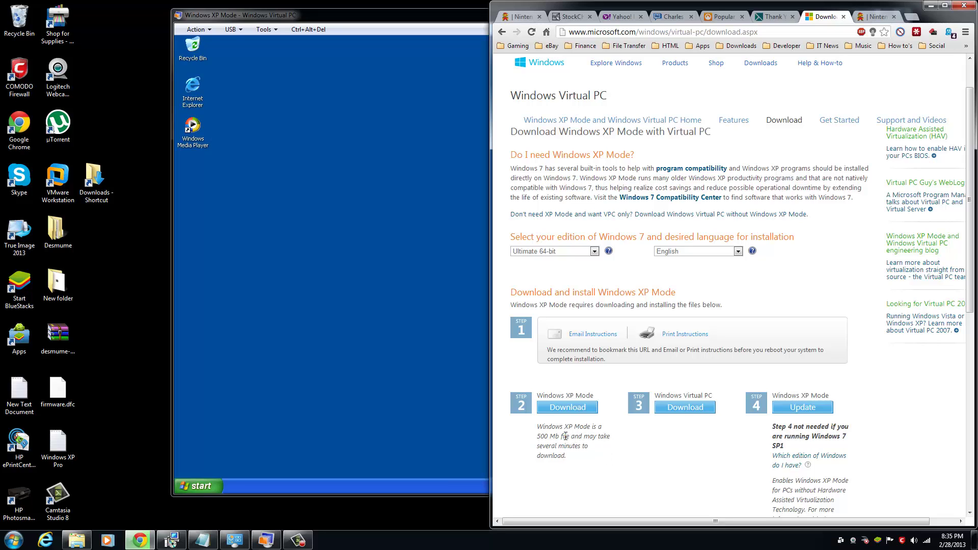
{"action": "left_click_drag", "start_coordinate": [538, 426], "coordinate": [575, 460]}
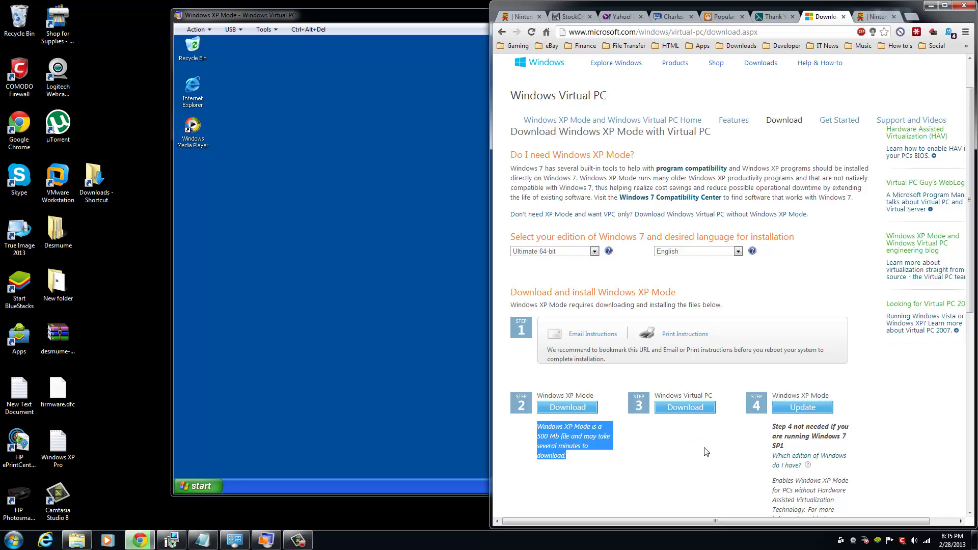
{"action": "mouse_move", "coordinate": [797, 455]}
{"action": "scroll", "coordinate": [706, 448], "scroll_direction": "down", "scroll_amount": 1}
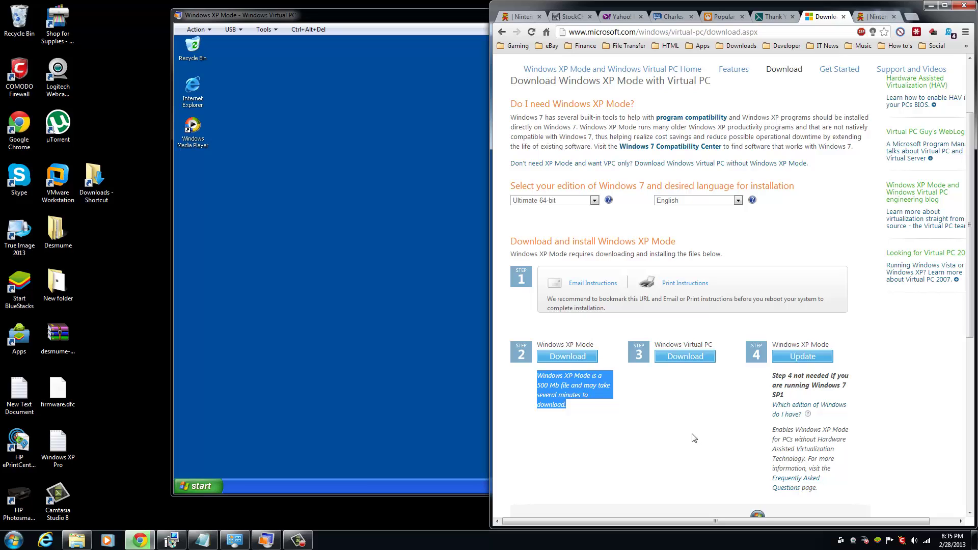
{"action": "mouse_move", "coordinate": [776, 402]}
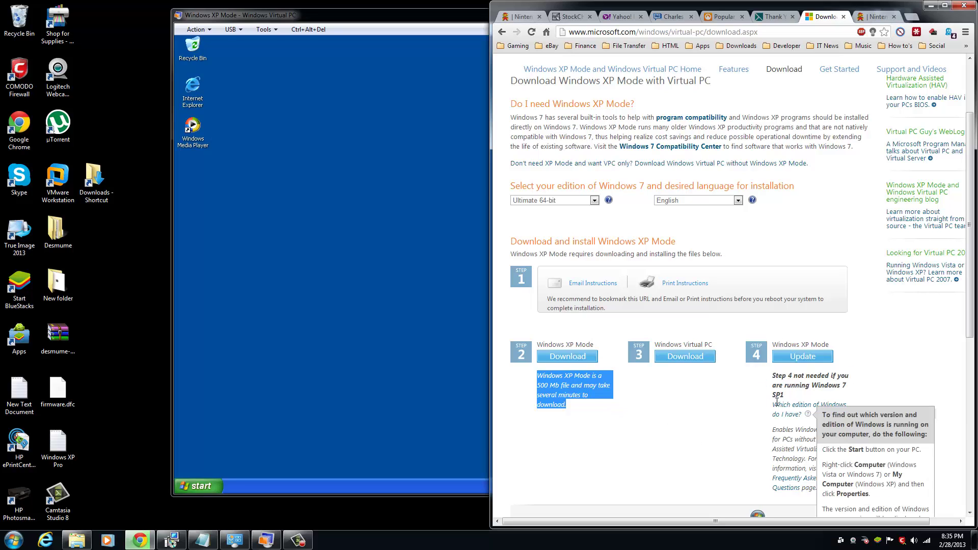
{"action": "left_click", "coordinate": [710, 414]}
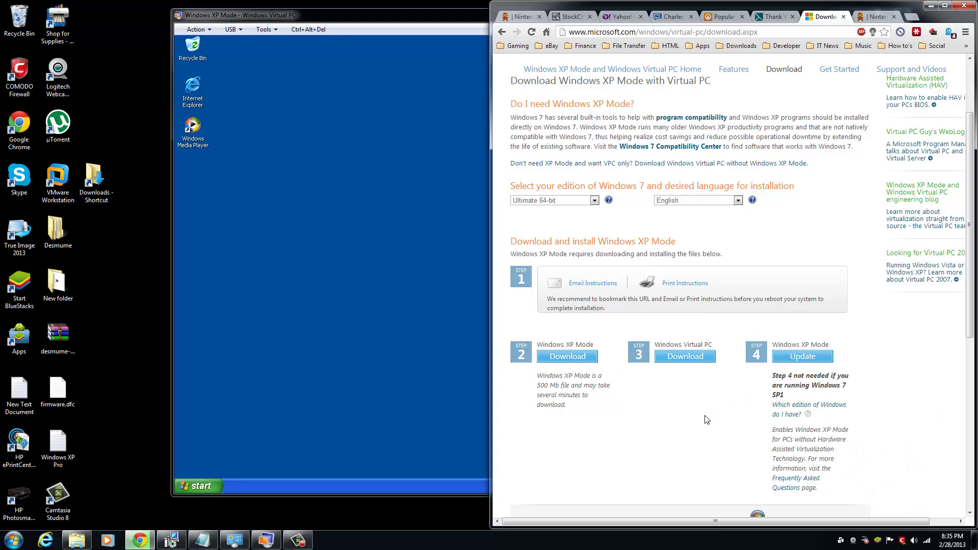
{"action": "scroll", "coordinate": [704, 413], "scroll_direction": "down", "scroll_amount": 1}
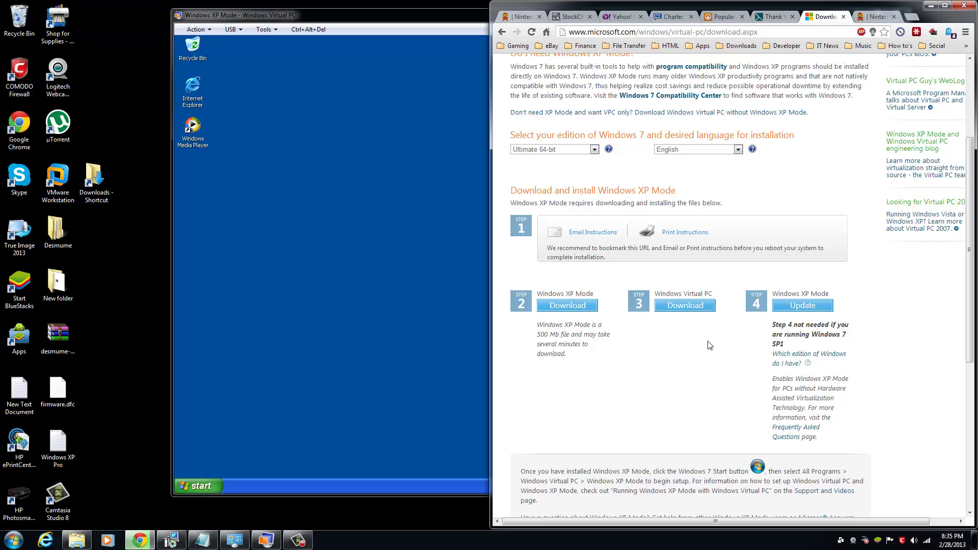
Check the version 1.07 release date on Nintendo's Wi-Fi USB Connector software page and return to the Microsoft download page.
{"action": "left_click", "coordinate": [874, 16]}
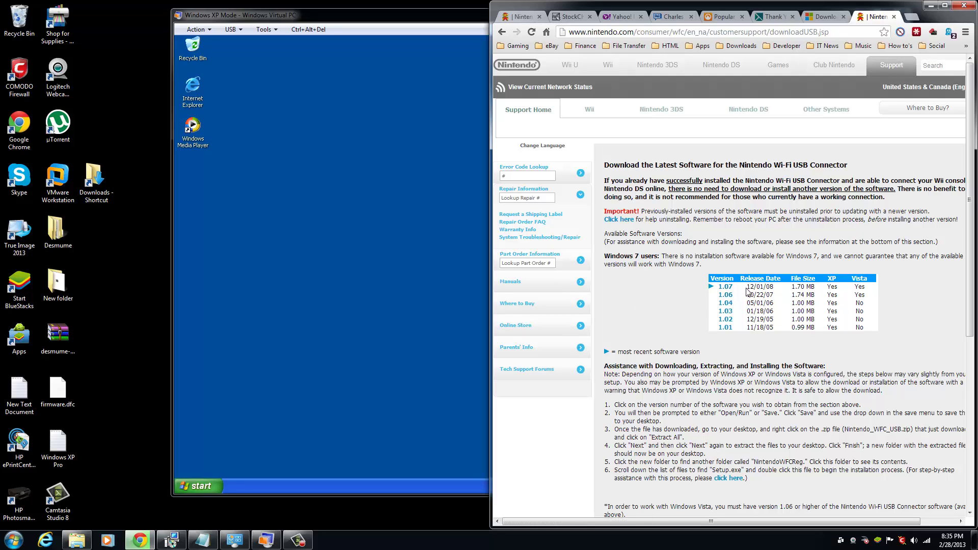
{"action": "left_click_drag", "start_coordinate": [747, 287], "coordinate": [782, 288]}
{"action": "left_click", "coordinate": [818, 19]}
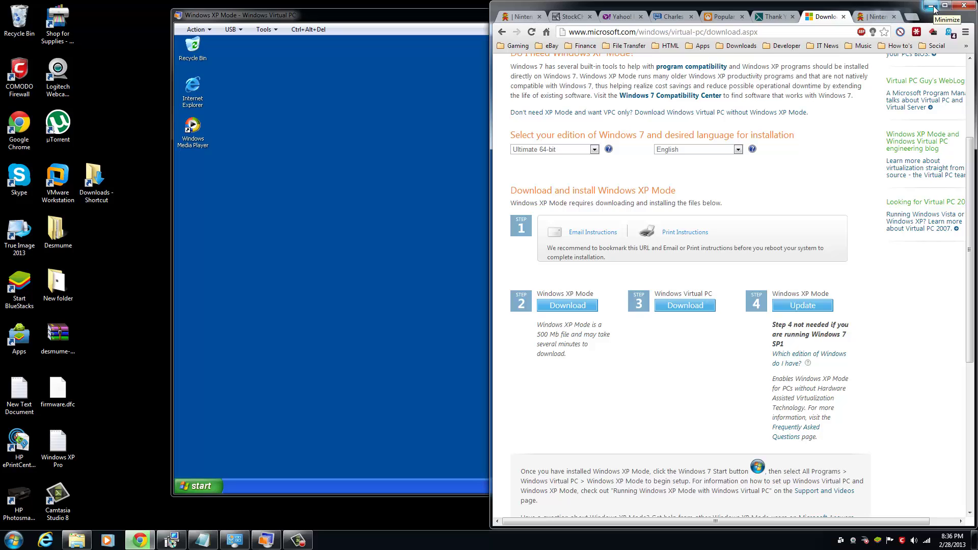
Search the computer for "windows virtual pc", open it, look at the Windows XP Mode virtual machine, and close the folder.
{"action": "left_click", "coordinate": [10, 542]}
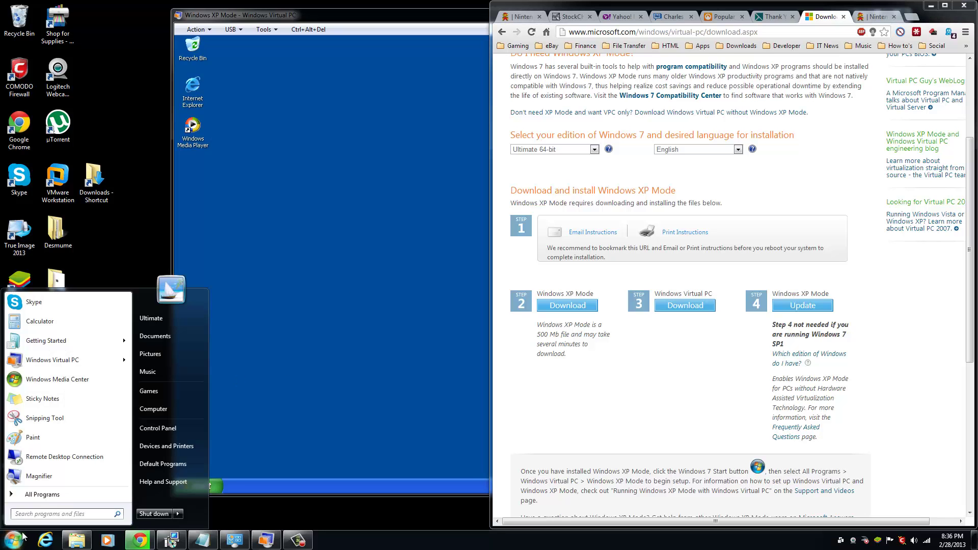
{"action": "type", "text": "windows vi"}
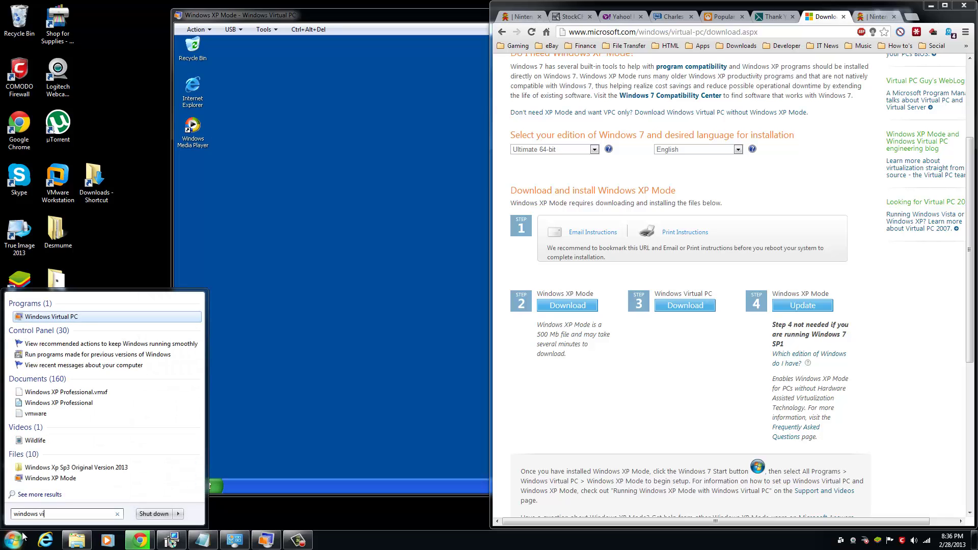
{"action": "type", "text": "rtual pc"}
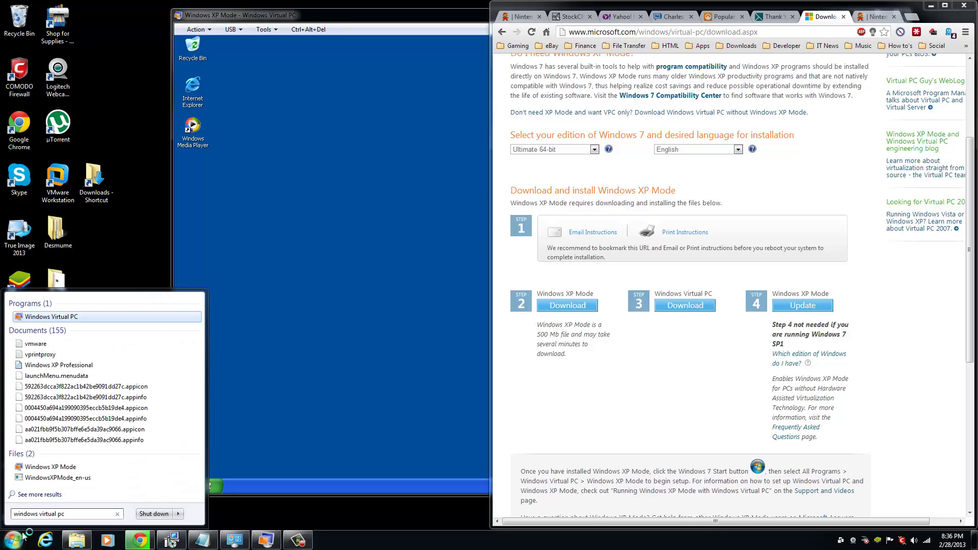
{"action": "left_click", "coordinate": [90, 324]}
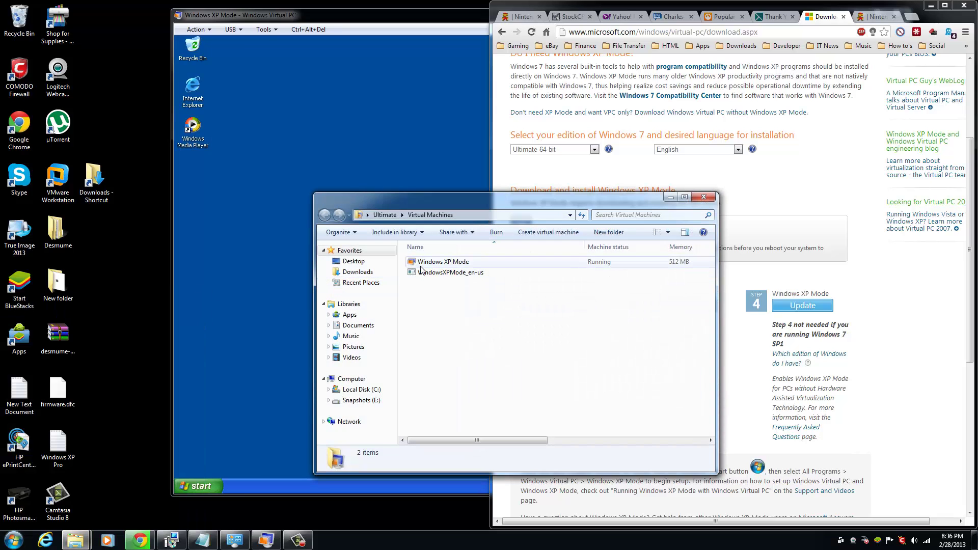
{"action": "left_click", "coordinate": [424, 263]}
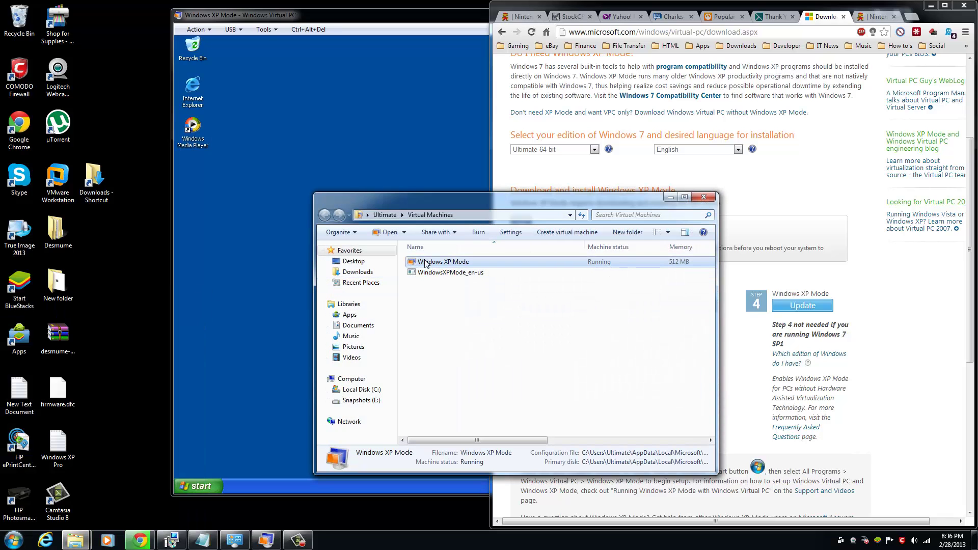
{"action": "left_click", "coordinate": [707, 199]}
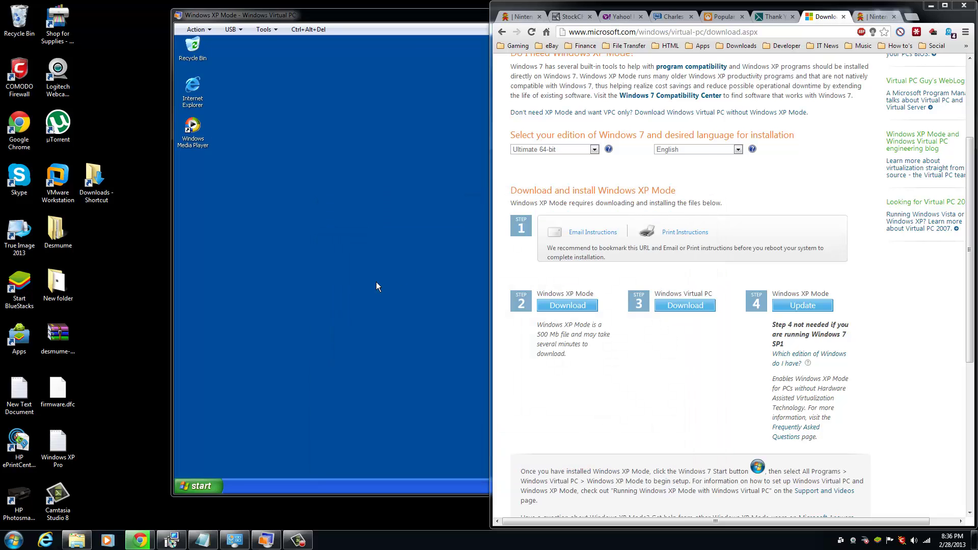
Bring the Windows XP Mode virtual machine window to the front, minimize Chrome, and reposition the window near the desktop's center.
{"action": "left_click", "coordinate": [376, 283]}
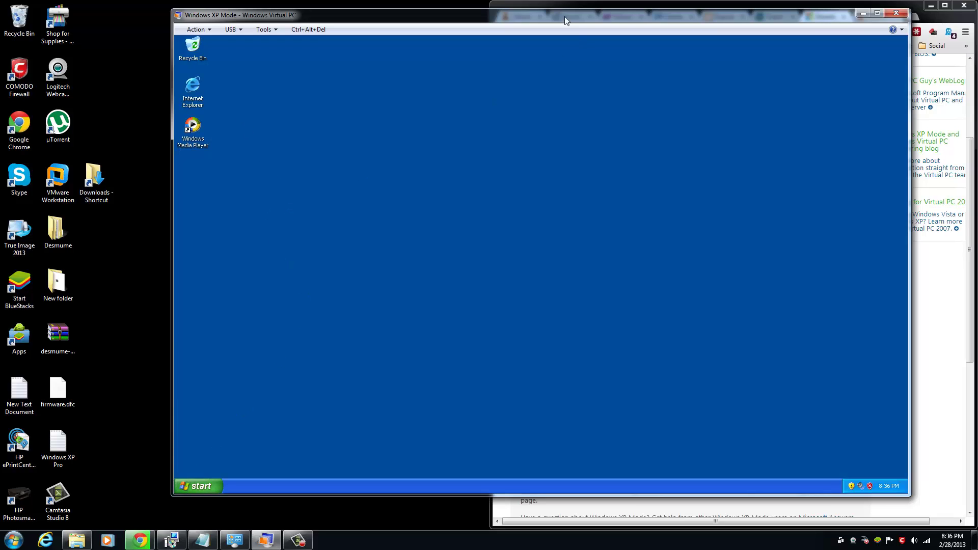
{"action": "left_click_drag", "start_coordinate": [564, 16], "coordinate": [457, 24]}
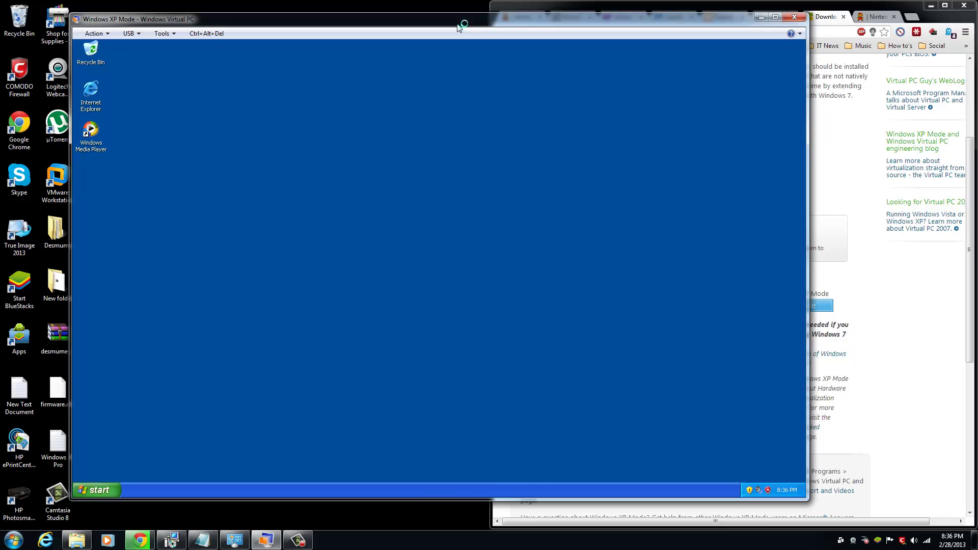
{"action": "left_click", "coordinate": [931, 6]}
{"action": "left_click_drag", "start_coordinate": [492, 24], "coordinate": [583, 25]}
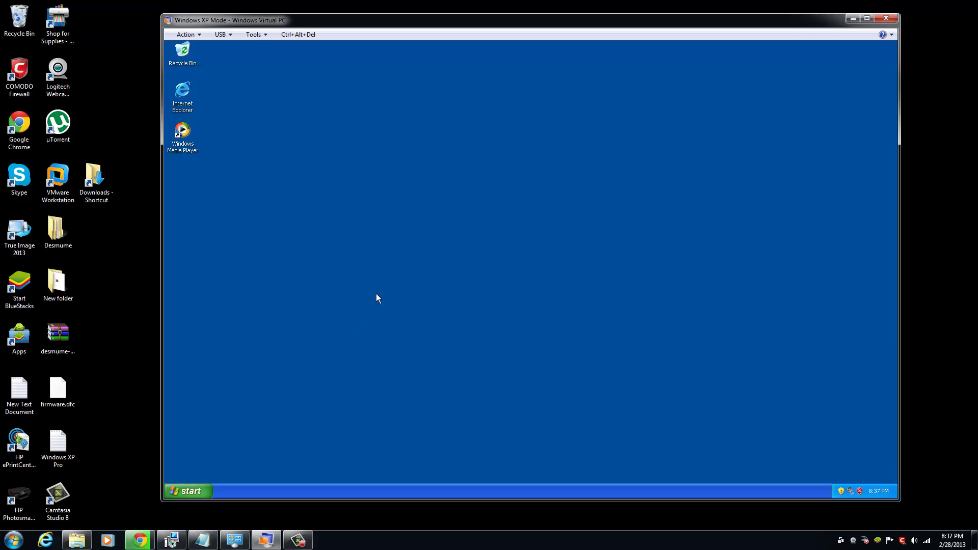
Check the virtual machine's available USB devices and attach the Nintendo Wi-Fi USB Connector.
{"action": "left_click", "coordinate": [220, 35]}
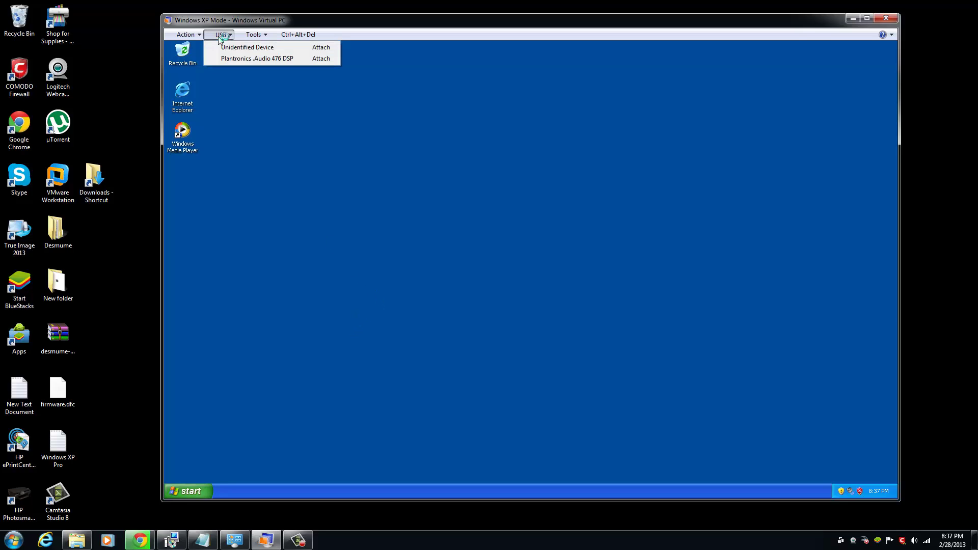
{"action": "left_click", "coordinate": [319, 218]}
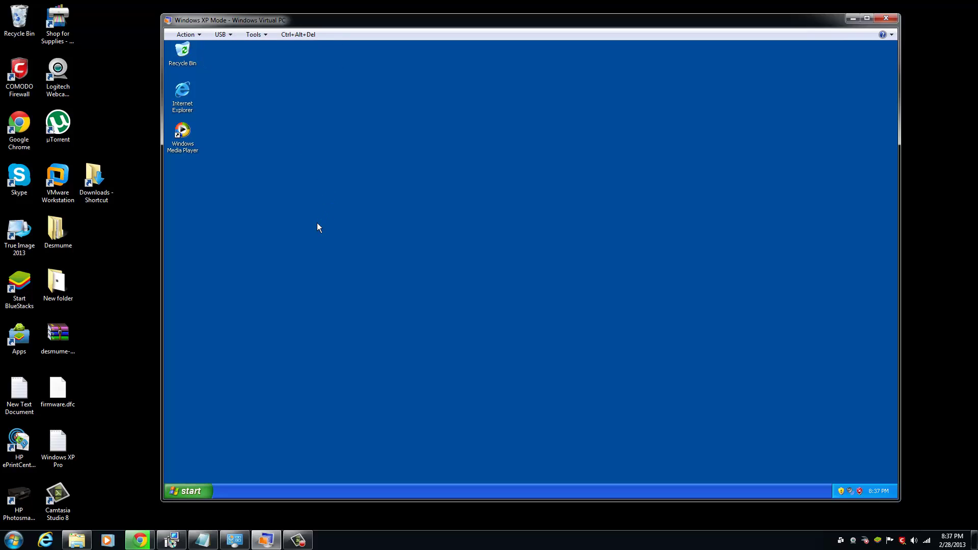
{"action": "left_click", "coordinate": [221, 35]}
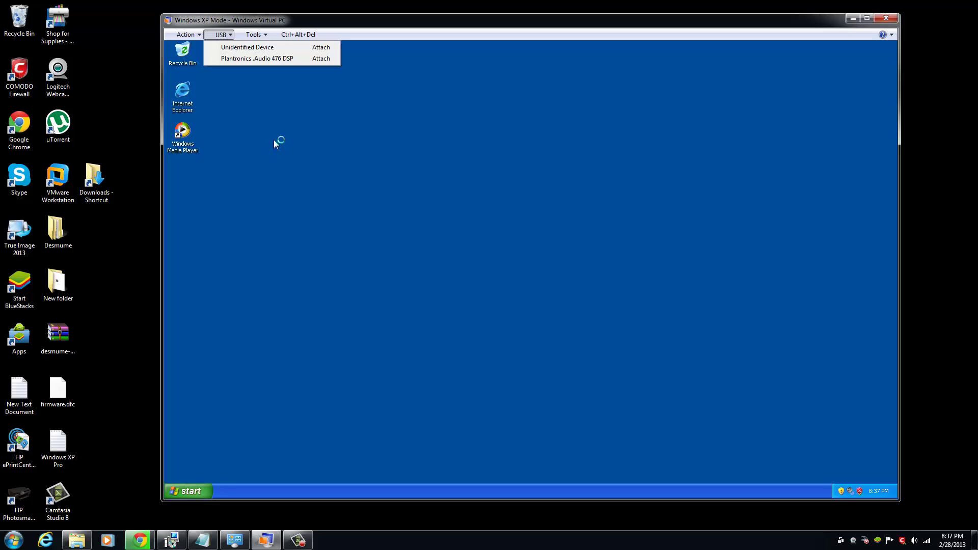
{"action": "left_click", "coordinate": [247, 129]}
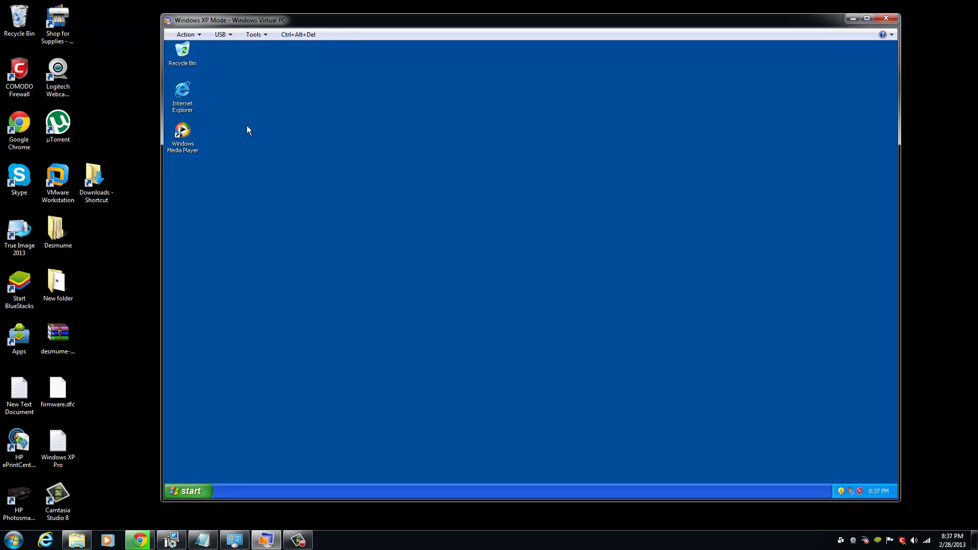
{"action": "left_click", "coordinate": [225, 34]}
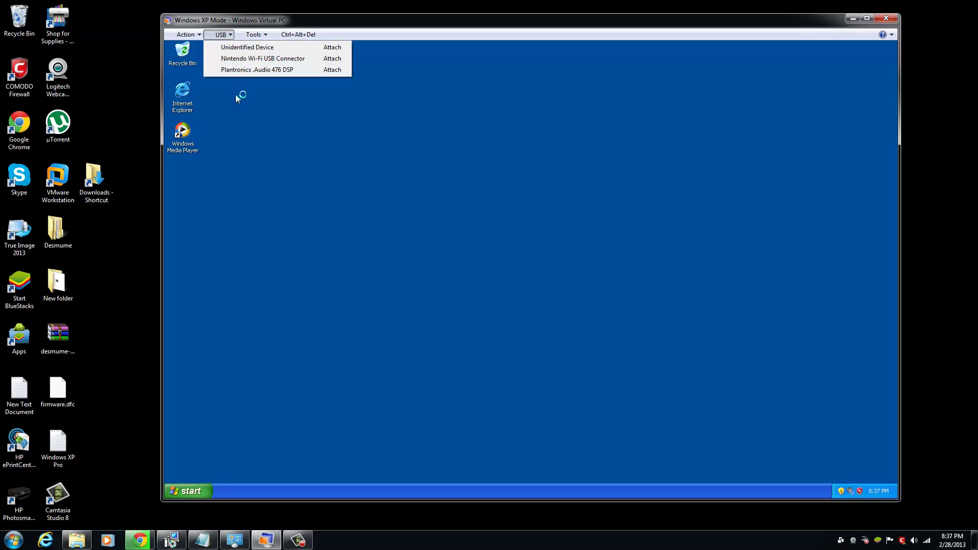
{"action": "left_click", "coordinate": [245, 59]}
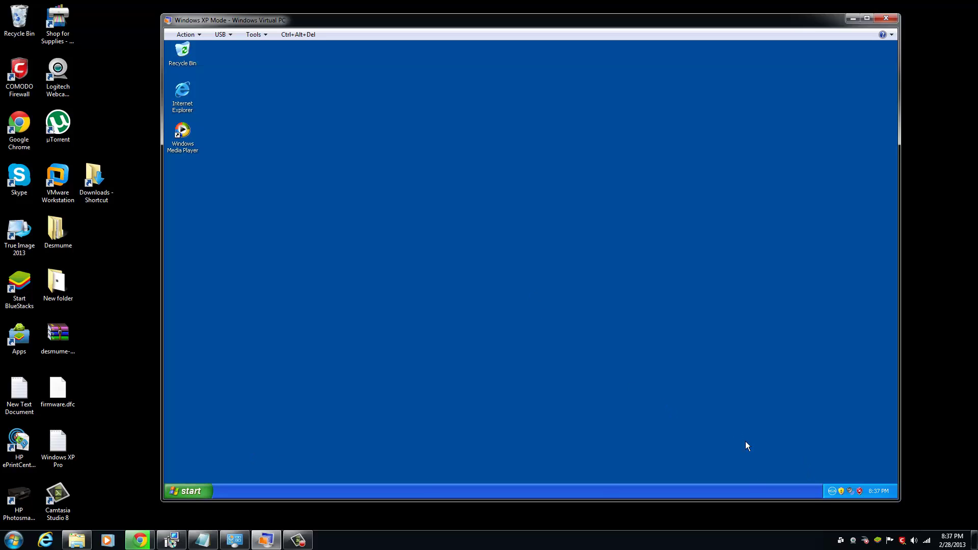
View the Nintendo Wi-Fi USB Connector Registration Tool inside the virtual machine and close it.
{"action": "left_click", "coordinate": [833, 492]}
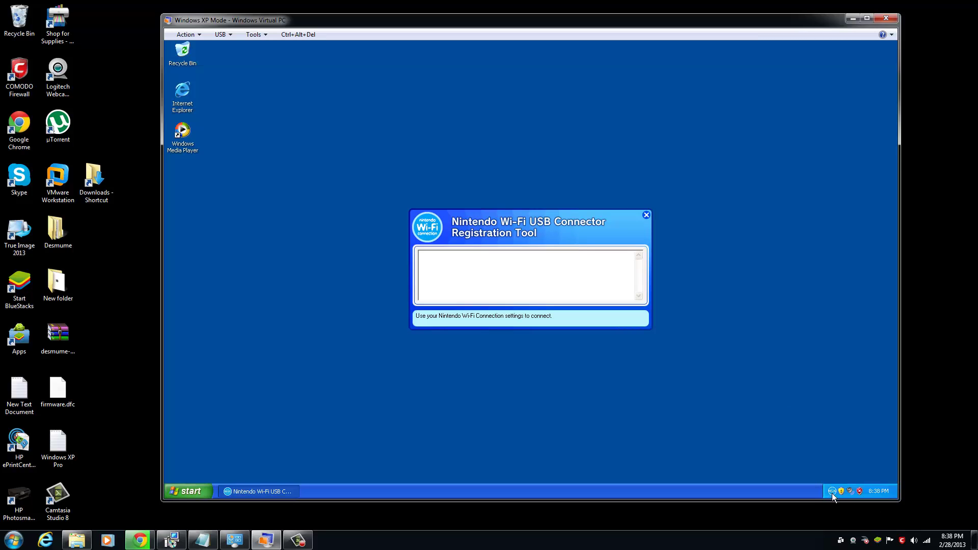
{"action": "left_click", "coordinate": [646, 215]}
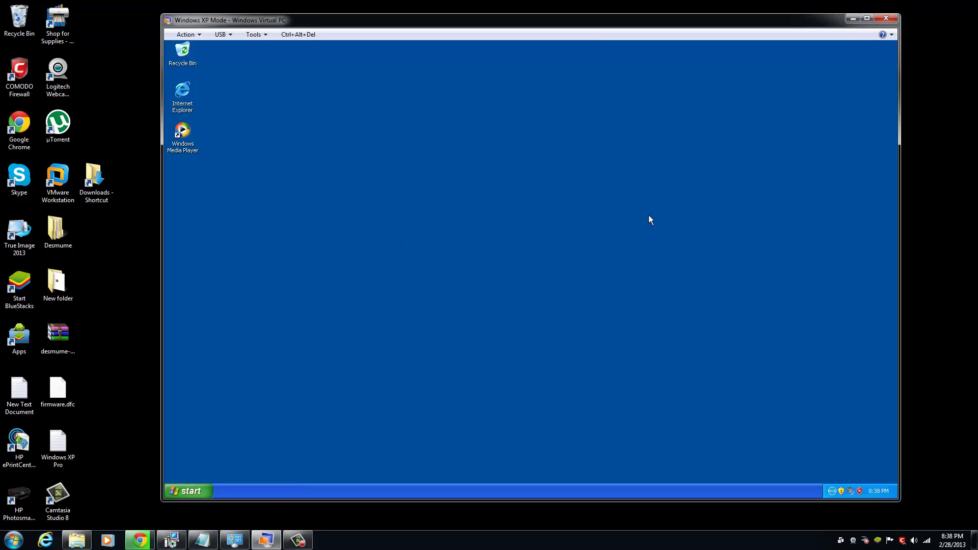
Open My Computer inside the Windows XP Mode virtual machine and maximize its window.
{"action": "left_click", "coordinate": [192, 490]}
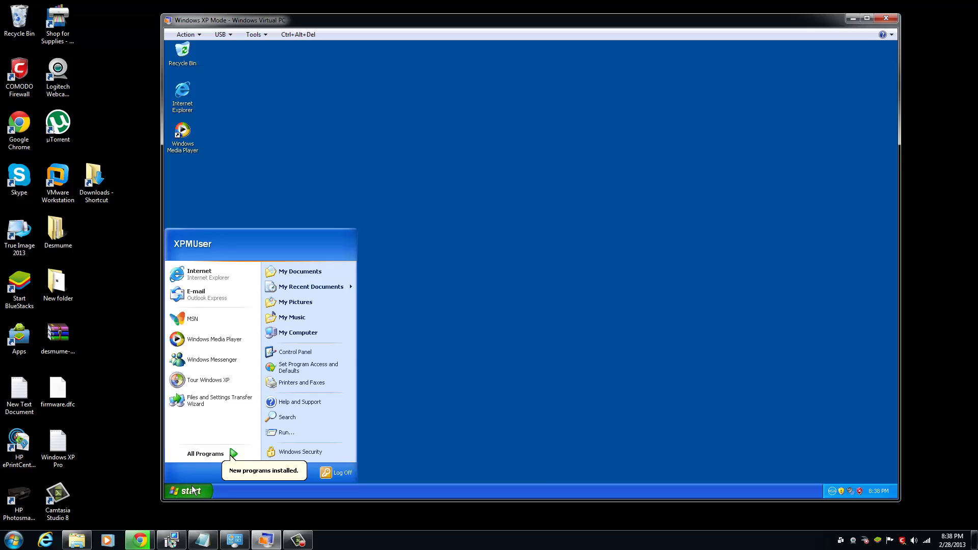
{"action": "left_click", "coordinate": [282, 332]}
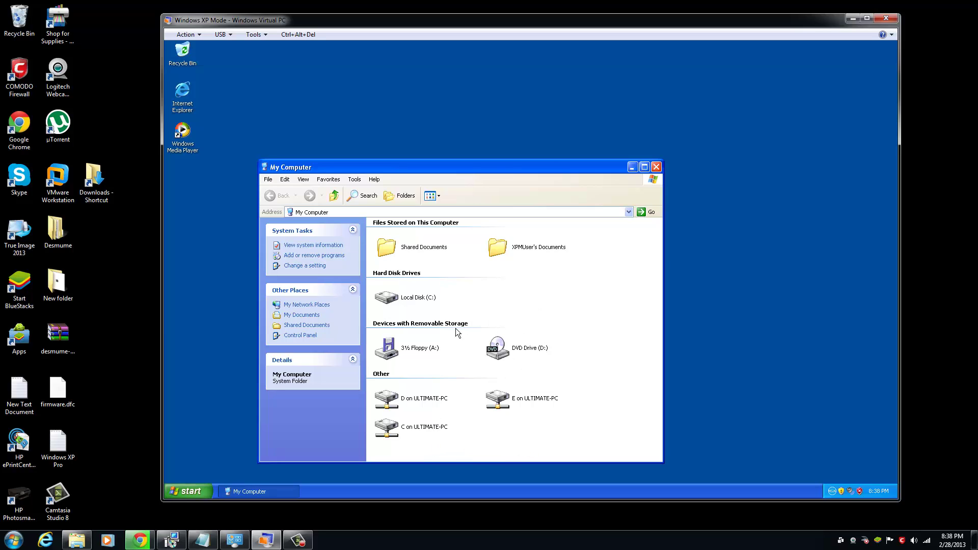
{"action": "left_click", "coordinate": [644, 167]}
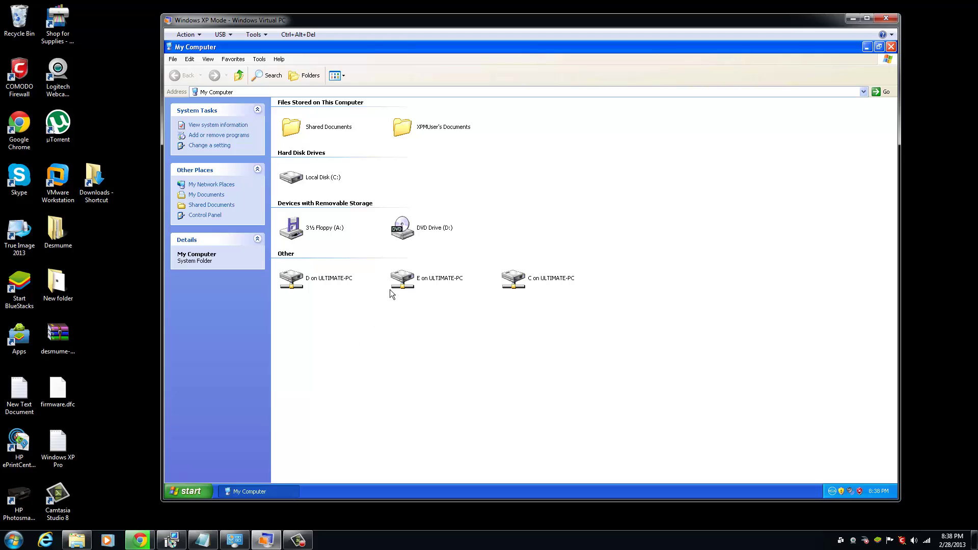
{"action": "left_click", "coordinate": [14, 540]}
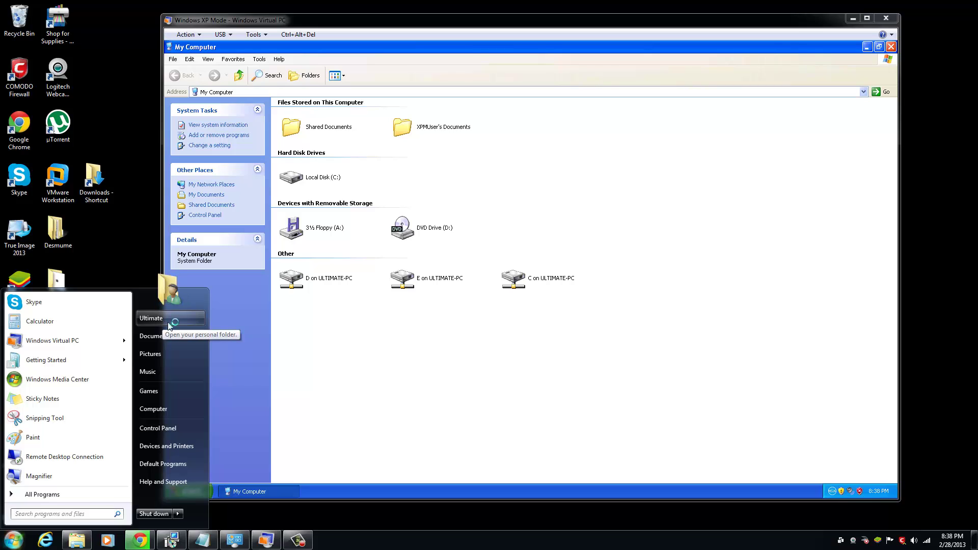
{"action": "left_click", "coordinate": [406, 374]}
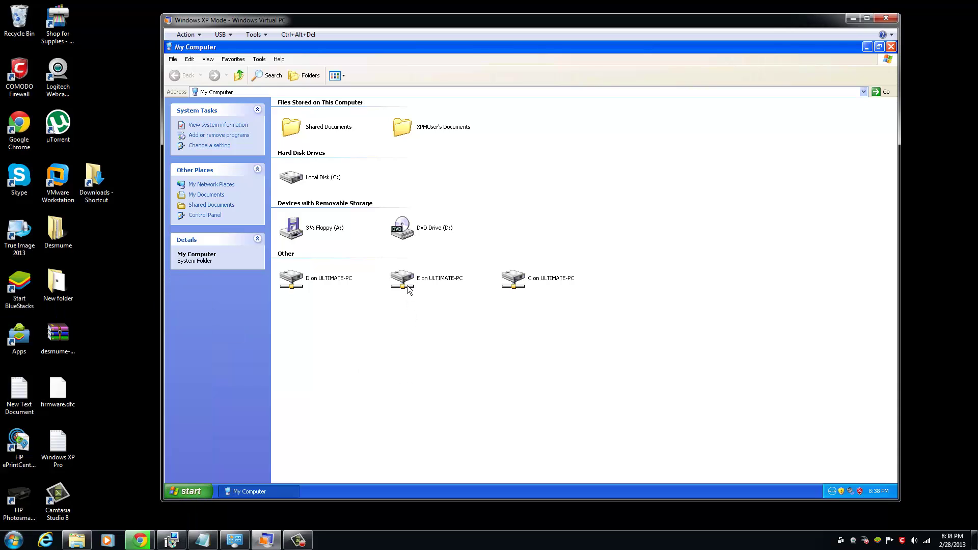
Browse the host's shared drive "C on ULTIMATE-PC" to the Downloads folder under Users\Ultimate.
{"action": "double_click", "coordinate": [520, 281]}
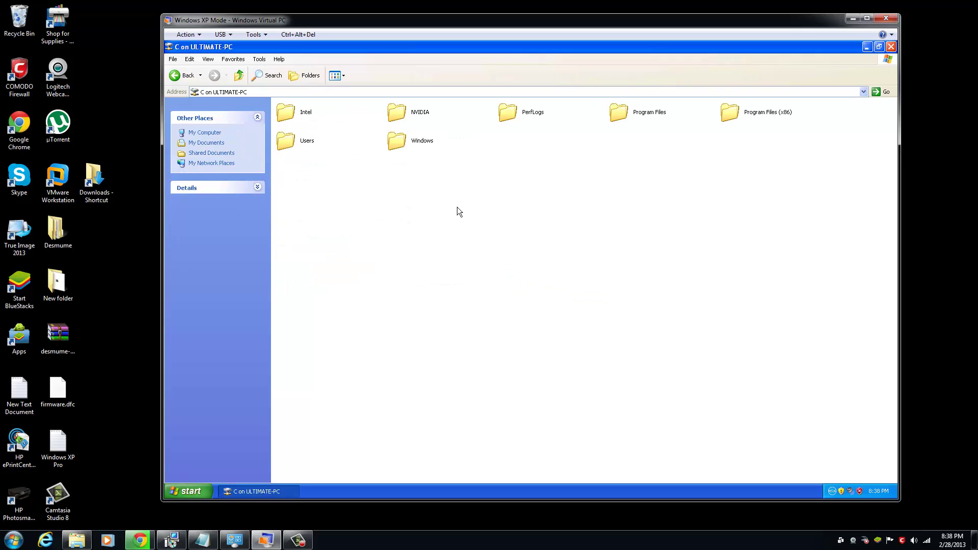
{"action": "double_click", "coordinate": [292, 143]}
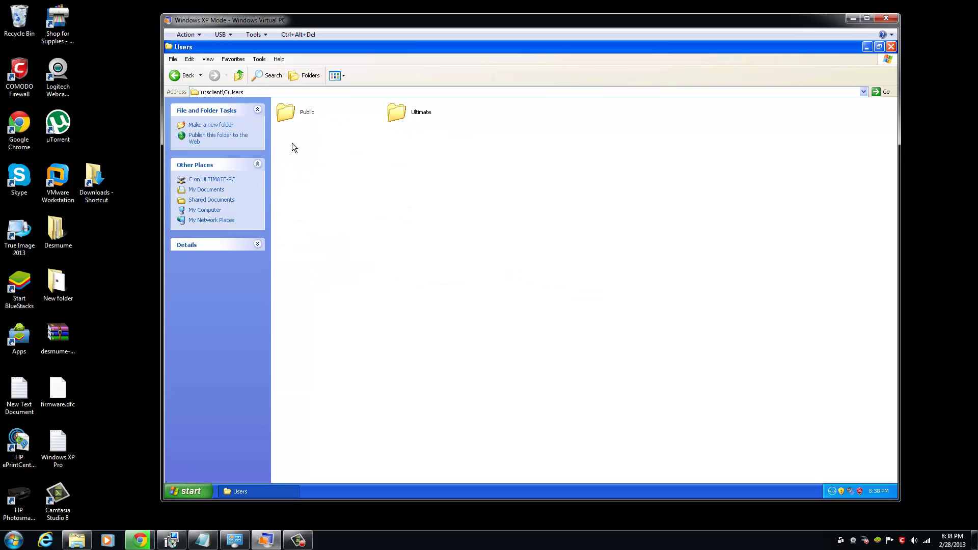
{"action": "double_click", "coordinate": [393, 115]}
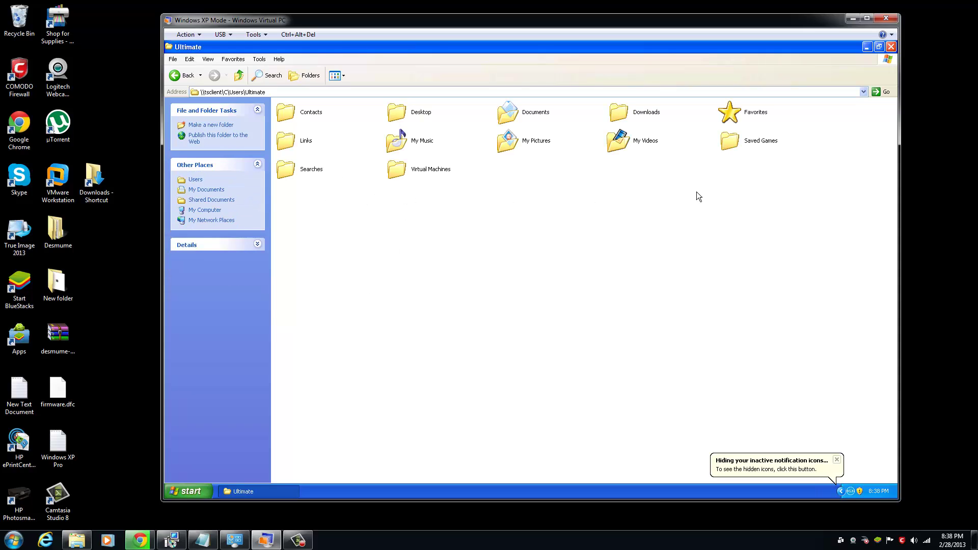
{"action": "double_click", "coordinate": [619, 113]}
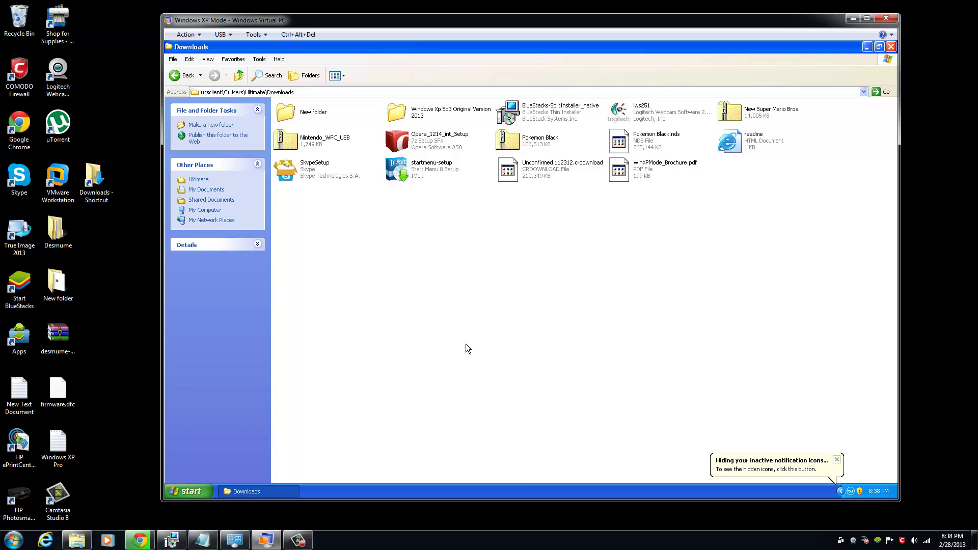
Open New folder, both nested Nintendo_WFC_USB folders and NintendoWFCReg, and select the Nintendo Wi-Fi Connector USB setup program.
{"action": "double_click", "coordinate": [298, 112]}
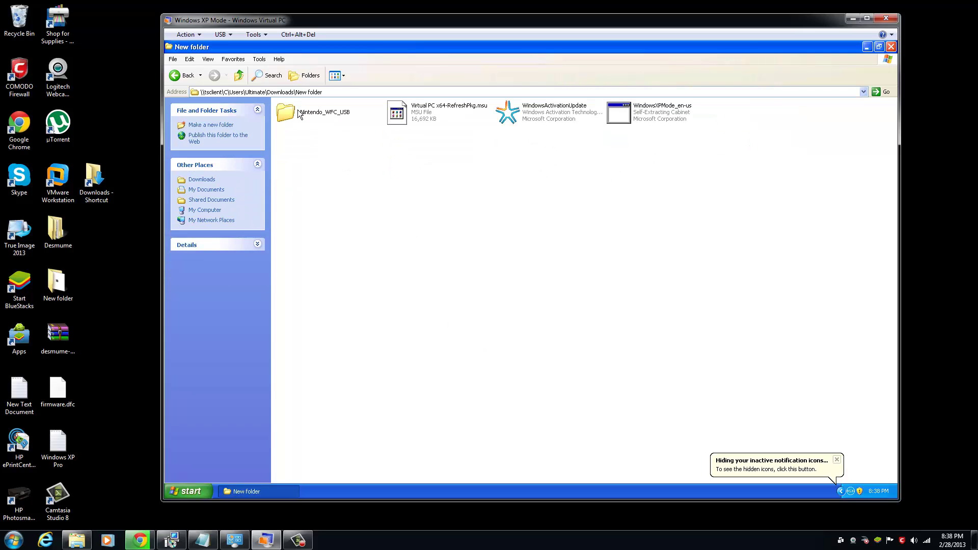
{"action": "left_click", "coordinate": [289, 117]}
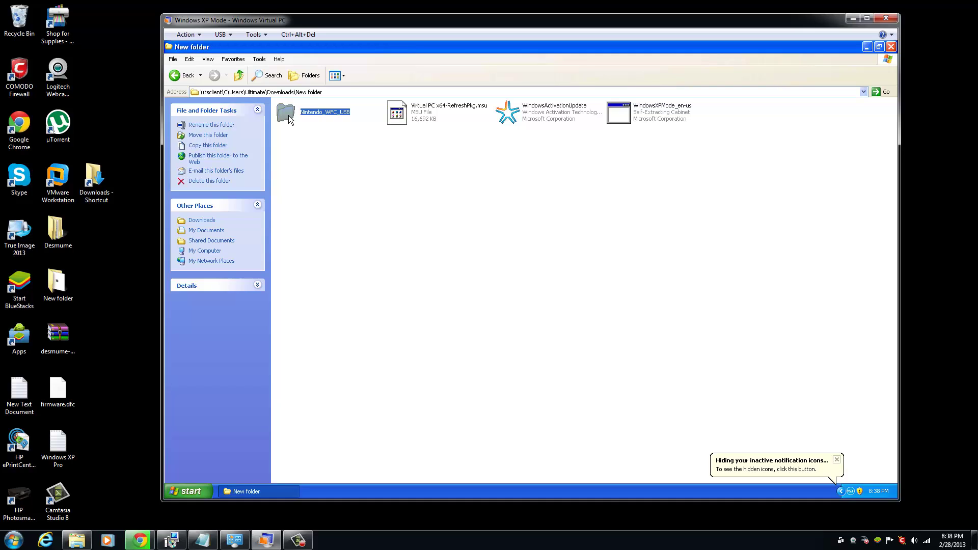
{"action": "double_click", "coordinate": [288, 116]}
{"action": "double_click", "coordinate": [289, 115]}
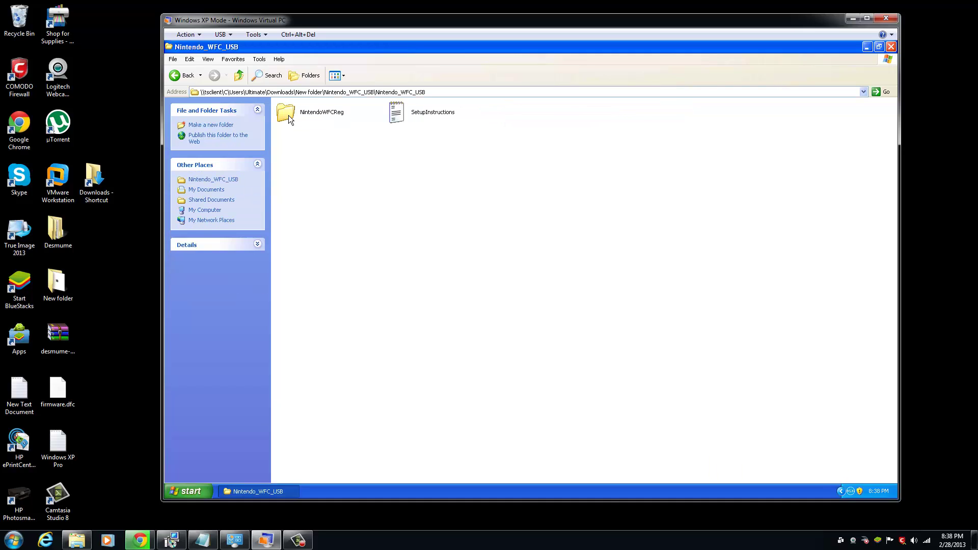
{"action": "double_click", "coordinate": [288, 115]}
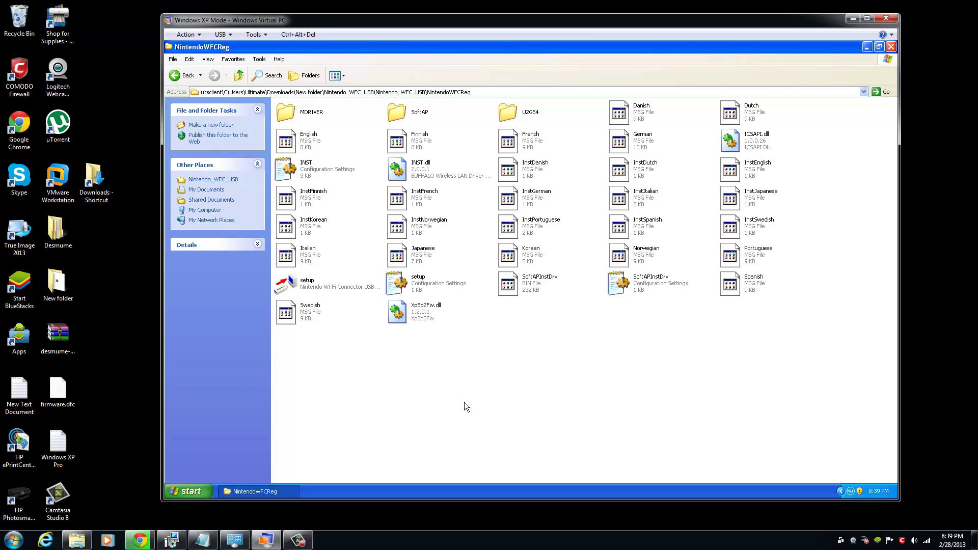
{"action": "left_click", "coordinate": [330, 288]}
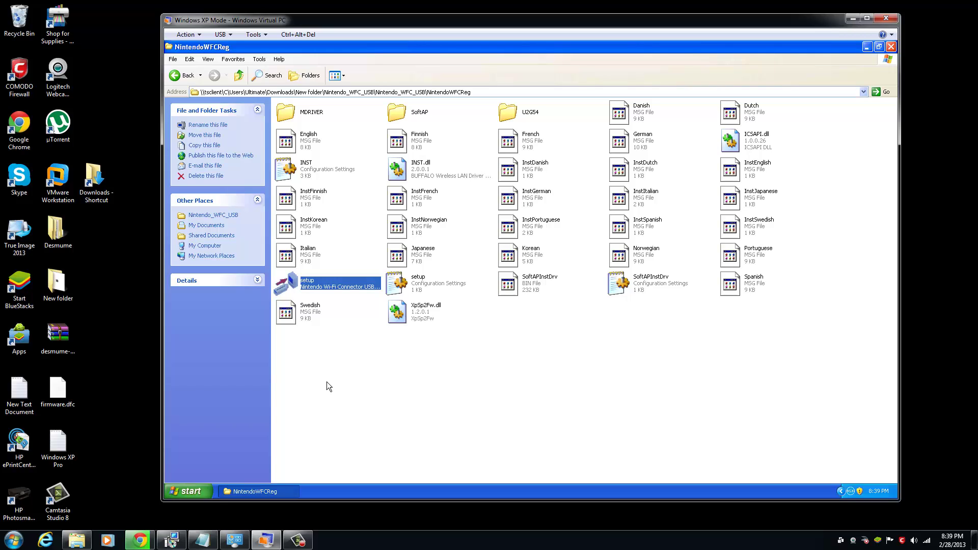
Check the virtual machine's USB device list and hidden notification icons, and close the NintendoWFCReg folder.
{"action": "left_click", "coordinate": [220, 34]}
{"action": "left_click", "coordinate": [393, 402]}
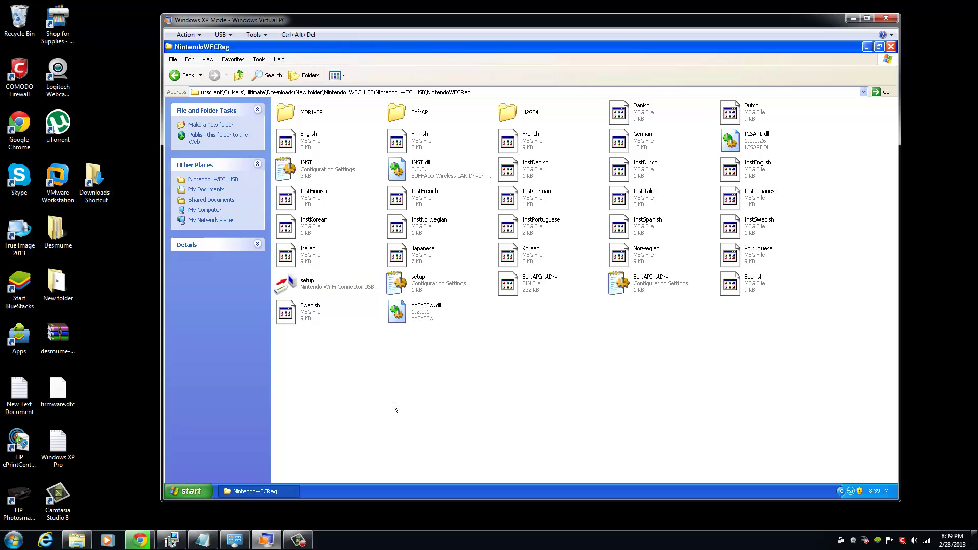
{"action": "left_click", "coordinate": [841, 491]}
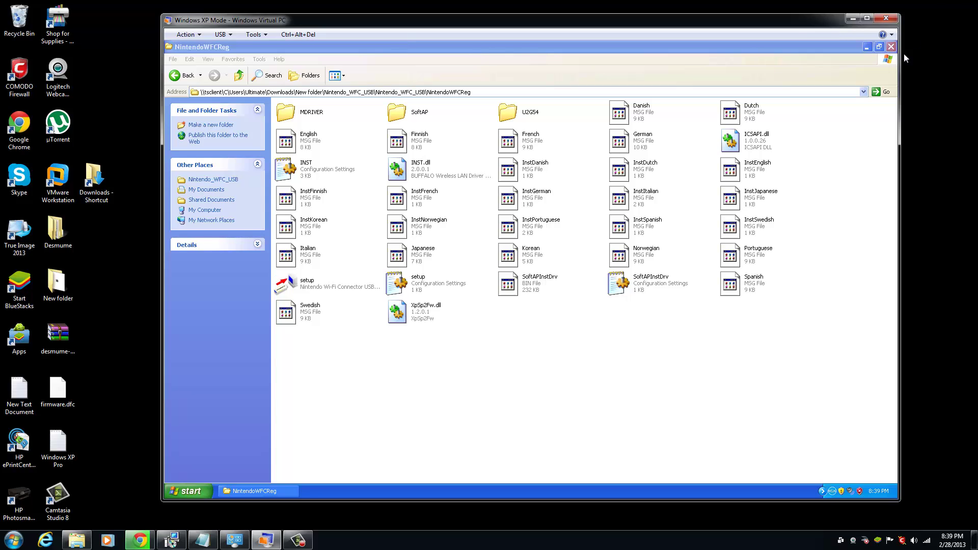
{"action": "left_click", "coordinate": [891, 46]}
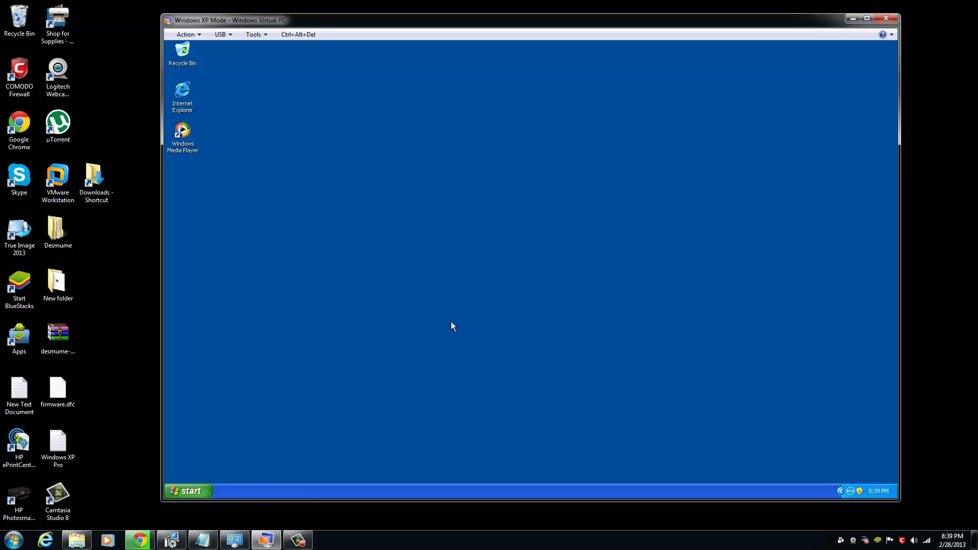